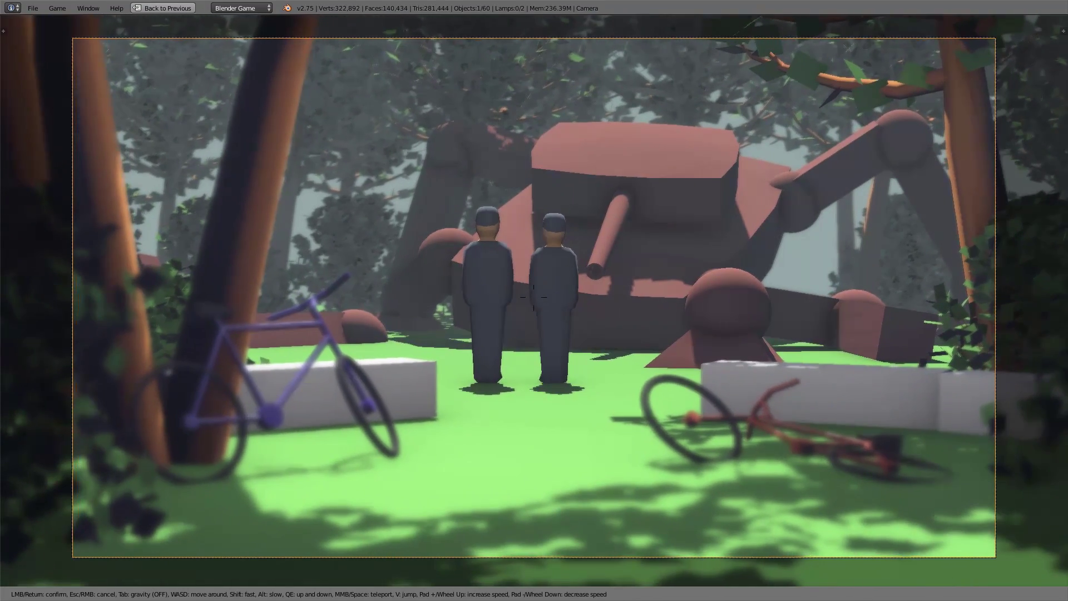
Exit the forest walkthrough and orbit to a front view of Vincent and Zacharias
{"action": "left_click", "coordinate": [606, 351]}
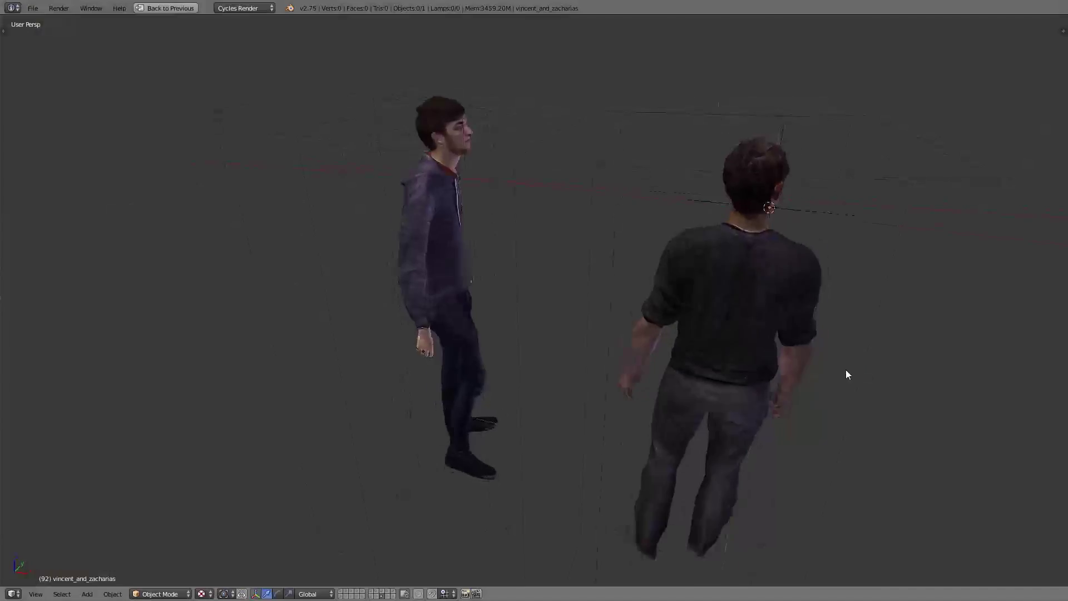
{"action": "middle_click_drag", "start_coordinate": [845, 375], "coordinate": [688, 343]}
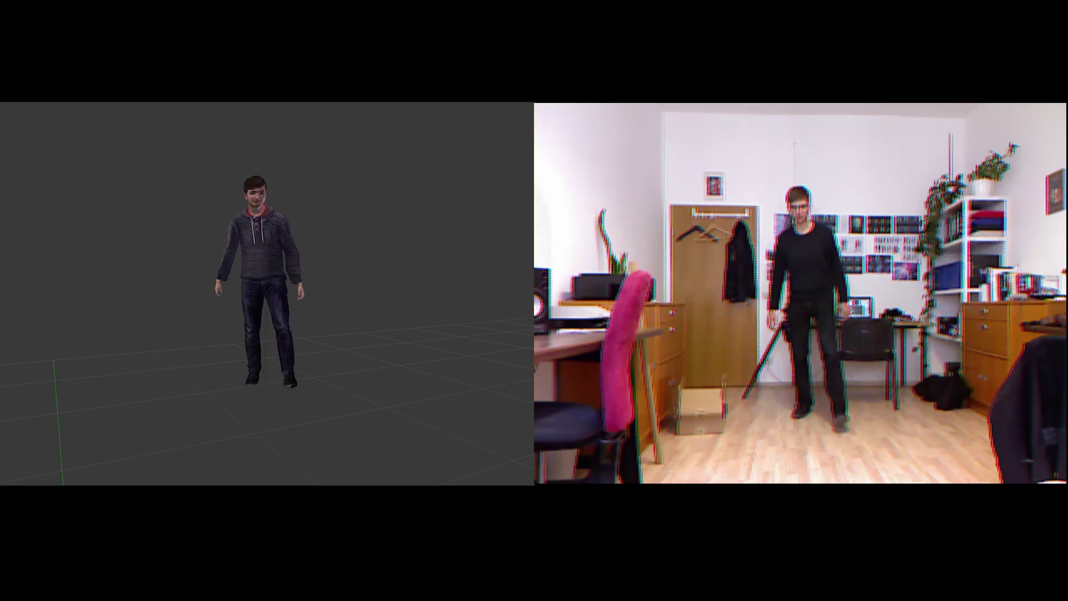